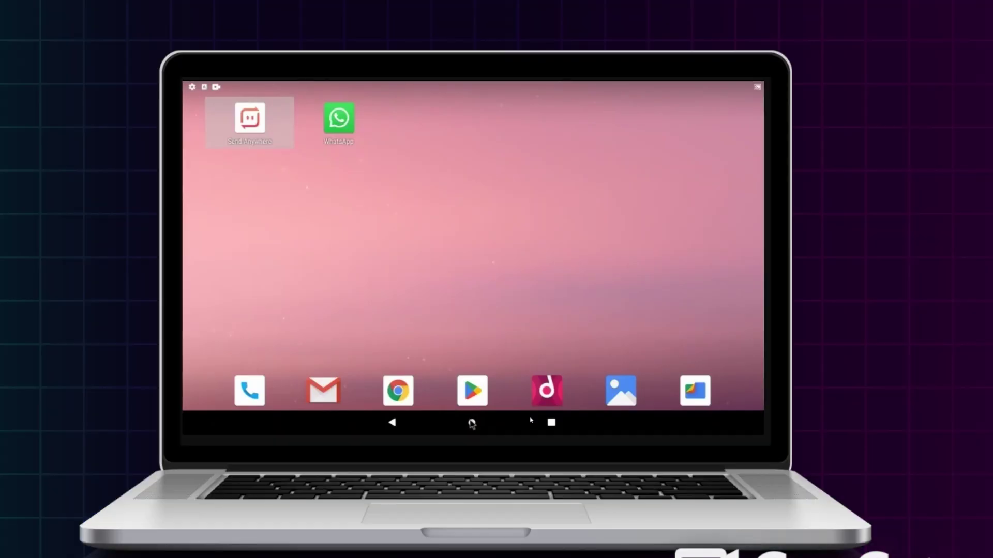
Browse the Android app list and Play Store, then return to the home screen.
drag(518, 335, 533, 310)
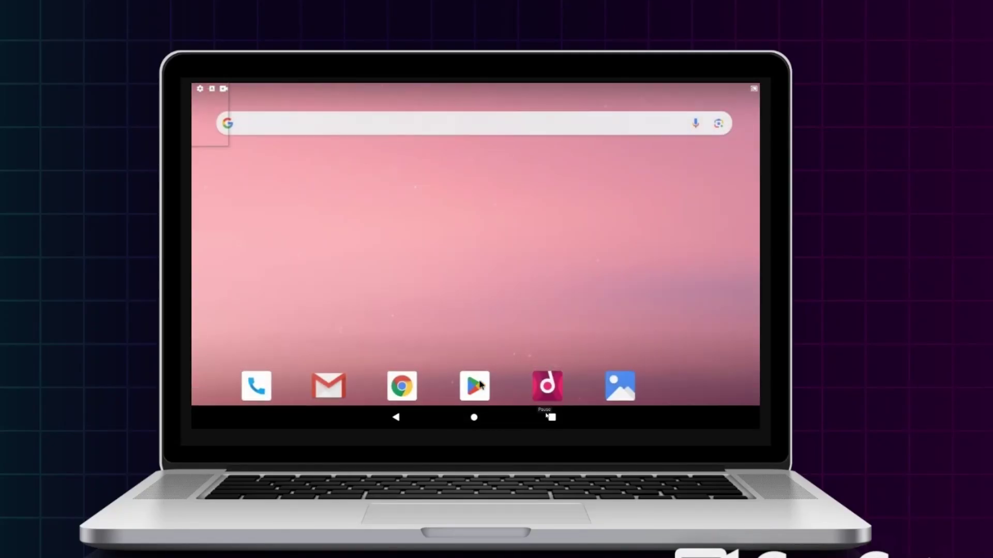
click(475, 388)
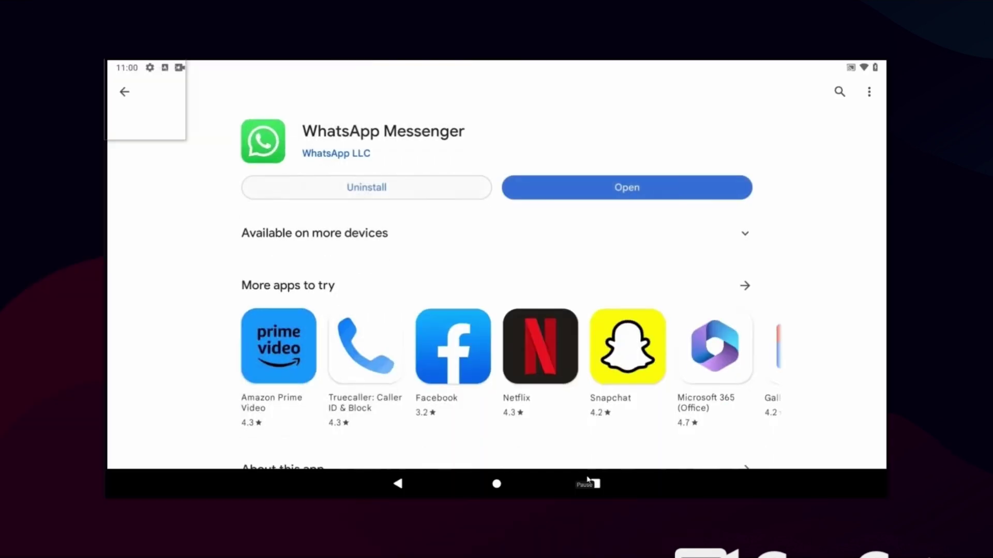
click(497, 483)
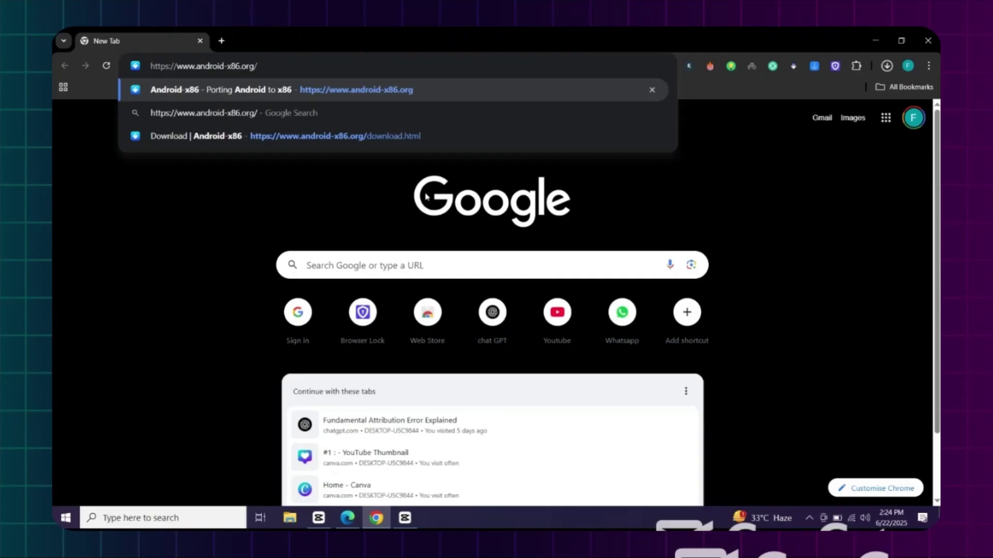
Download android-x86_64-9.0-r2.iso from the android-x86 SourceForge page and check its progress.
key(Return)
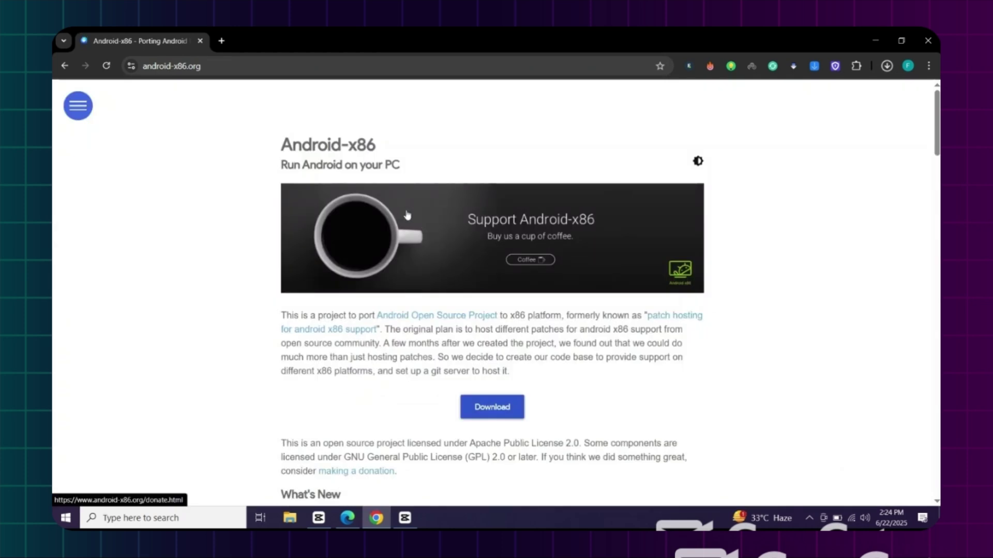
click(498, 415)
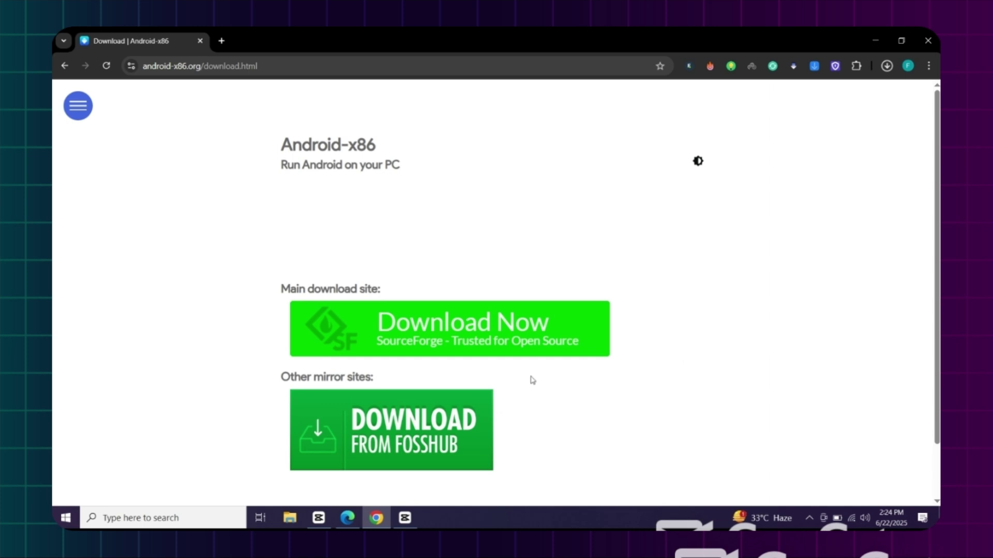
click(504, 337)
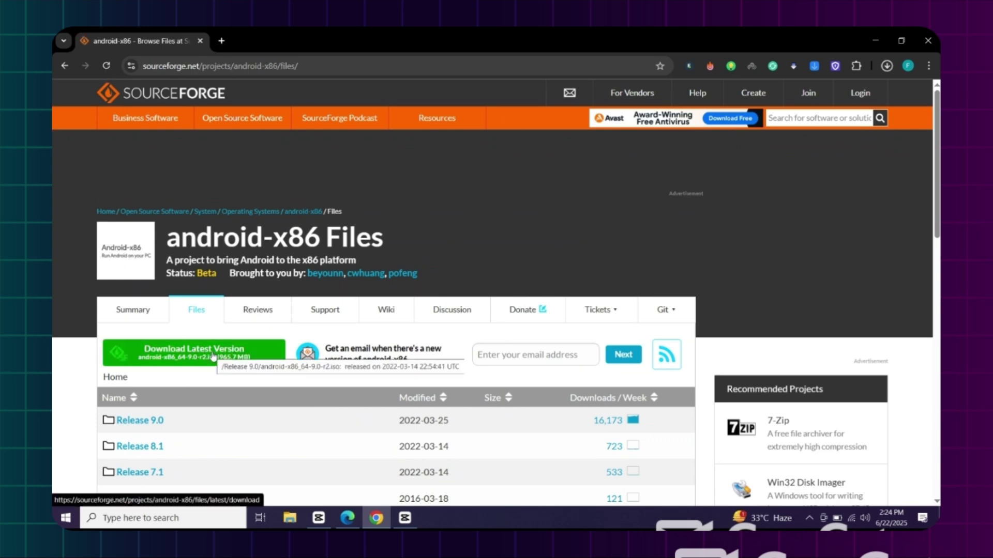
click(213, 356)
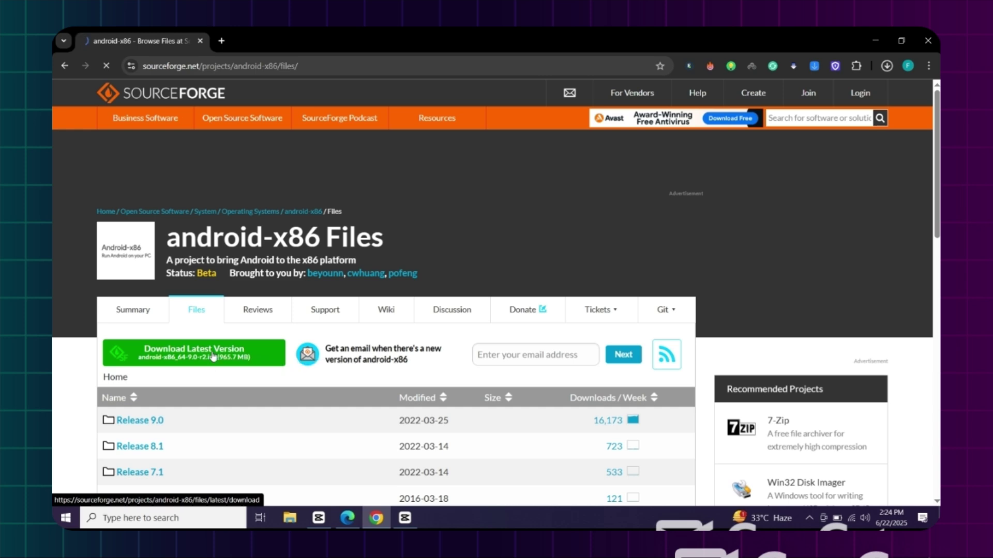
click(885, 67)
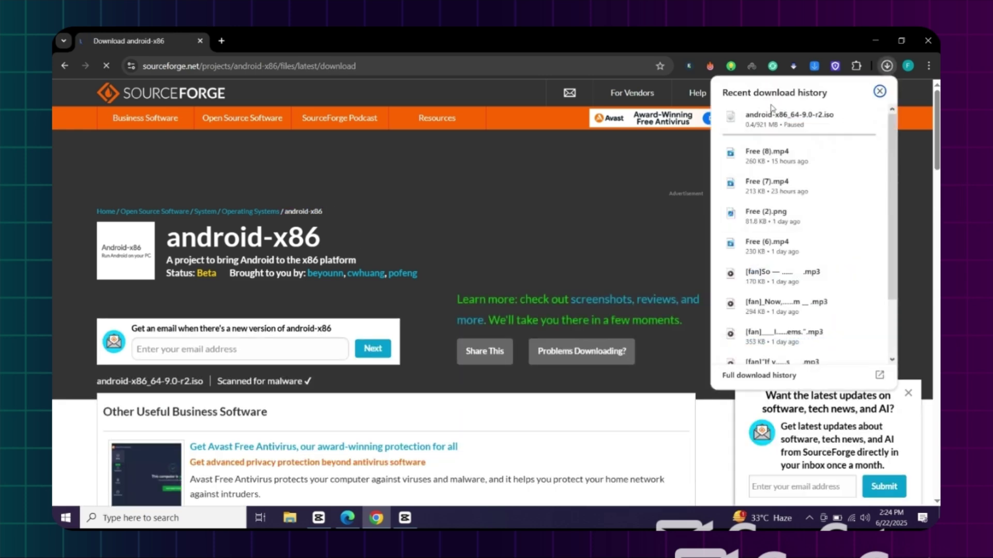
Search Google for 'rufus' and download rufus-4.9.exe for Windows x64 from rufus.ie.
key(ctrl+t)
click(516, 61)
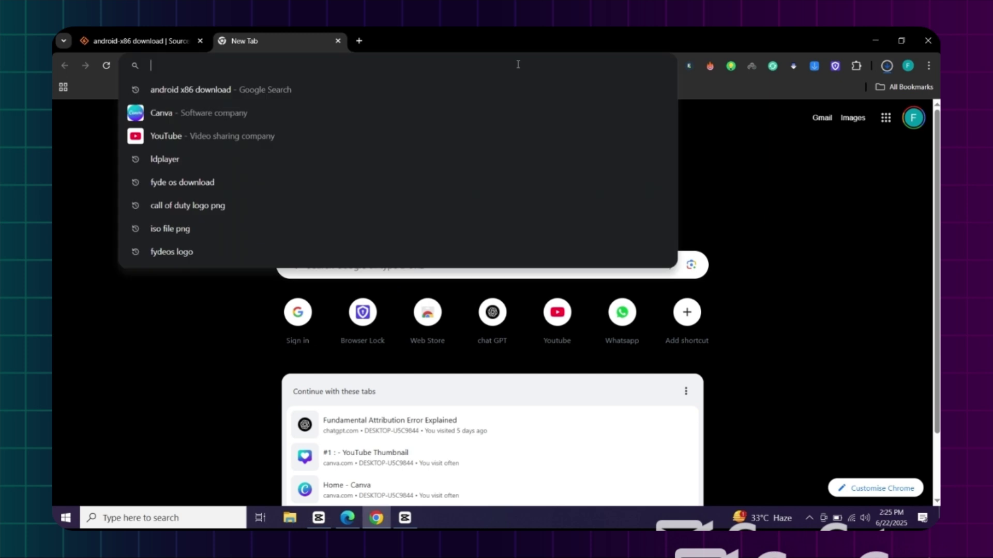
text(rufus)
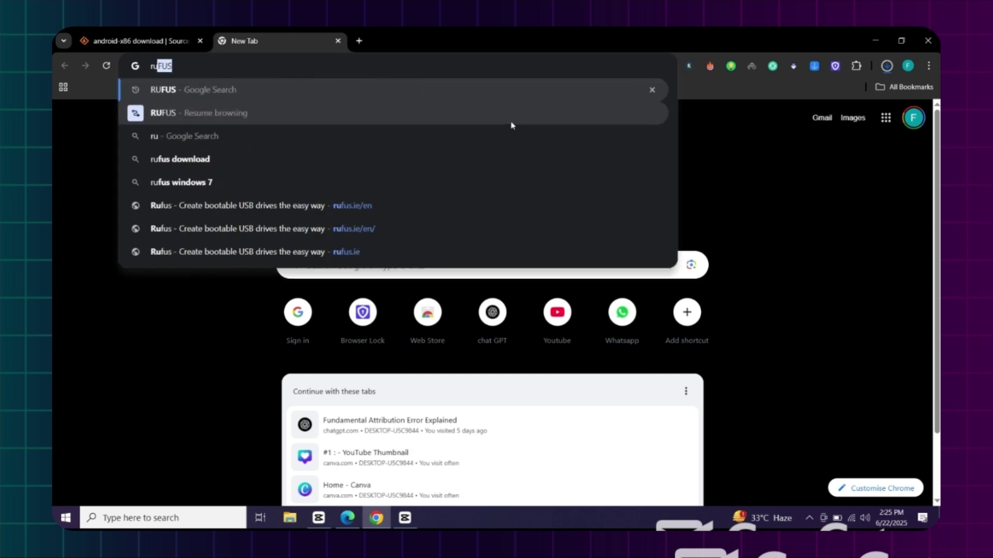
key(Return)
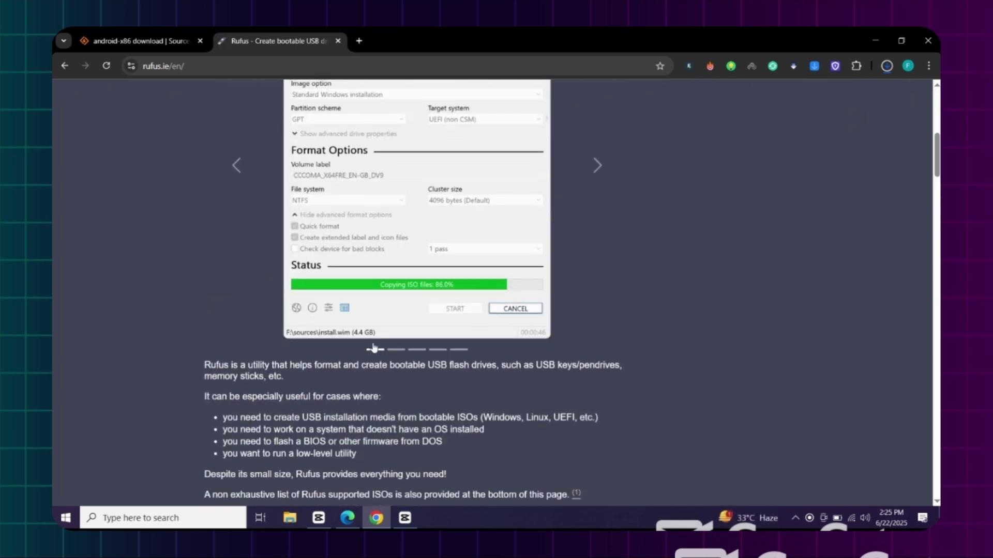
scroll(373, 348, down, 8)
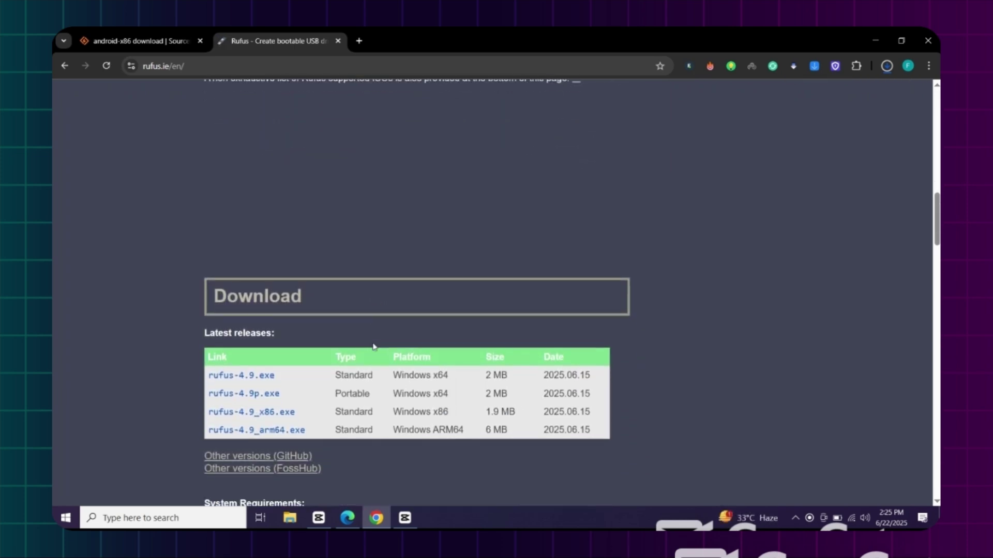
click(267, 380)
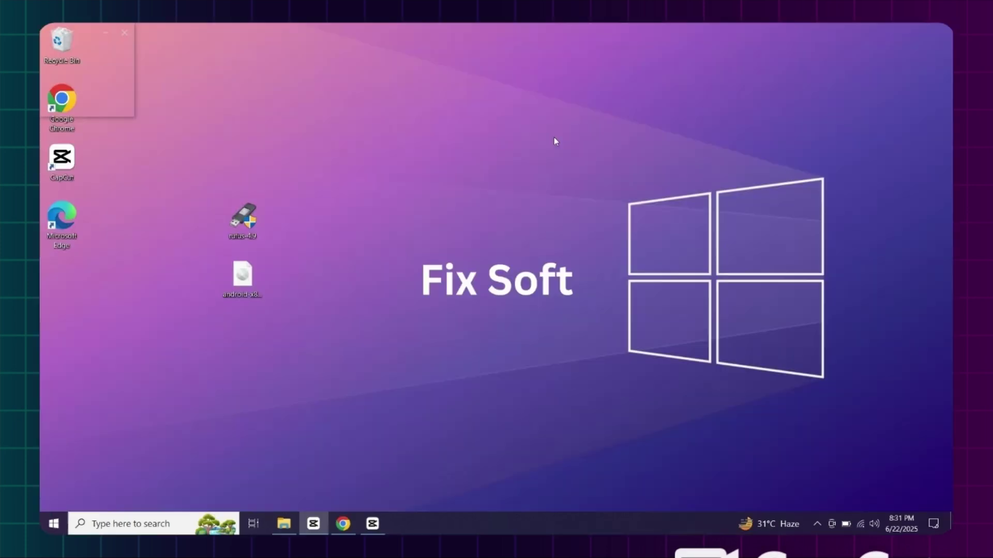
Launch Rufus 4.9 from the desktop.
drag(195, 191, 357, 341)
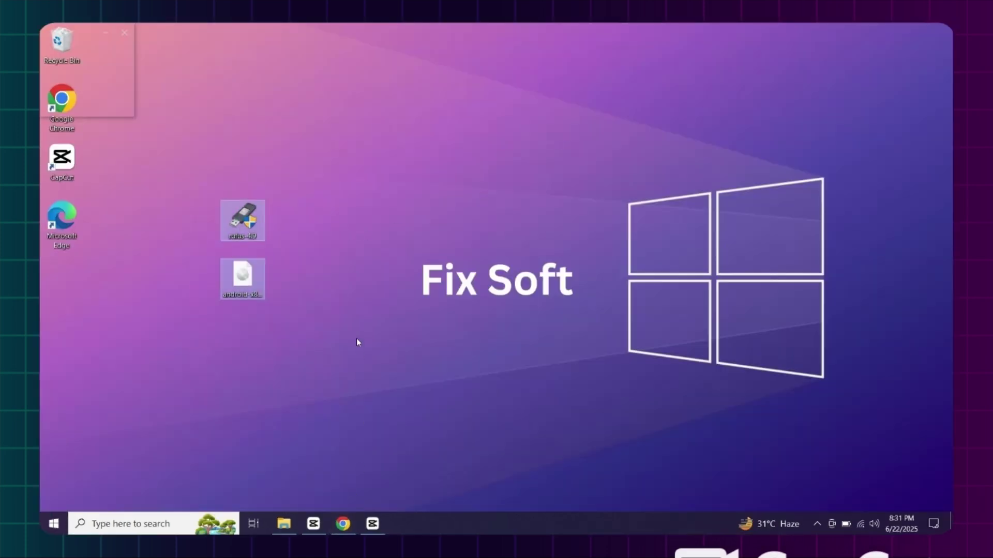
click(355, 339)
double_click(263, 228)
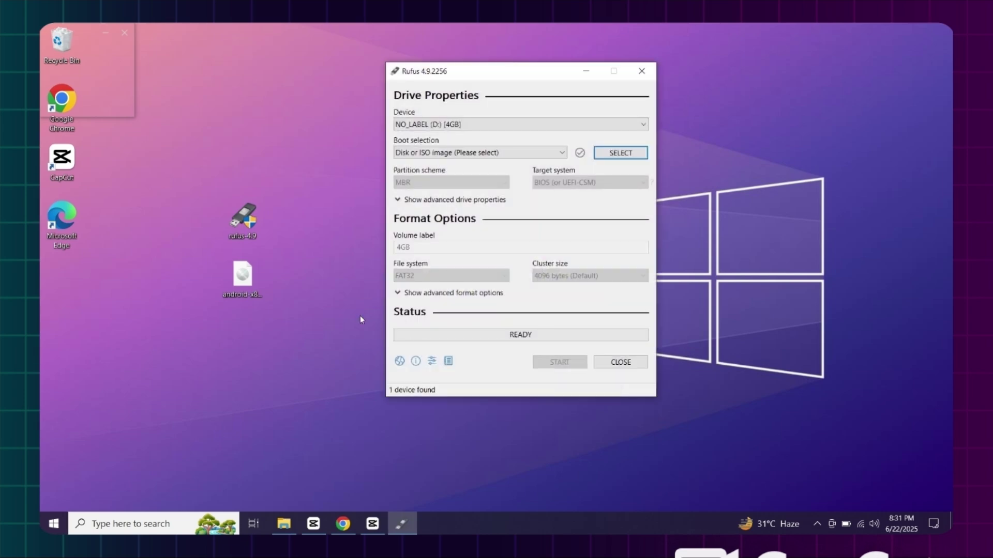
Keep the 4GB NO_LABEL drive and load android-x86_64-9.0-r2.iso from the Desktop.
click(481, 127)
click(481, 127)
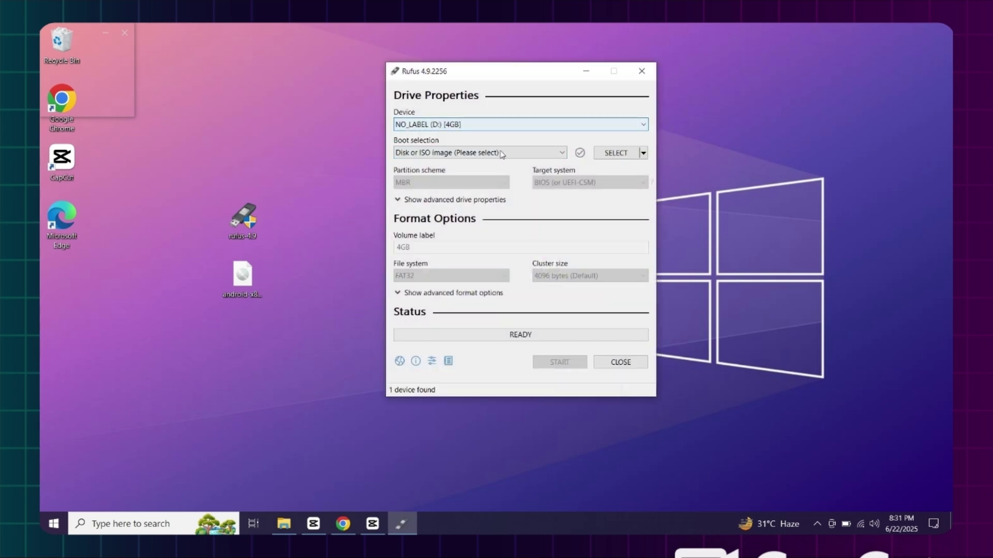
click(615, 153)
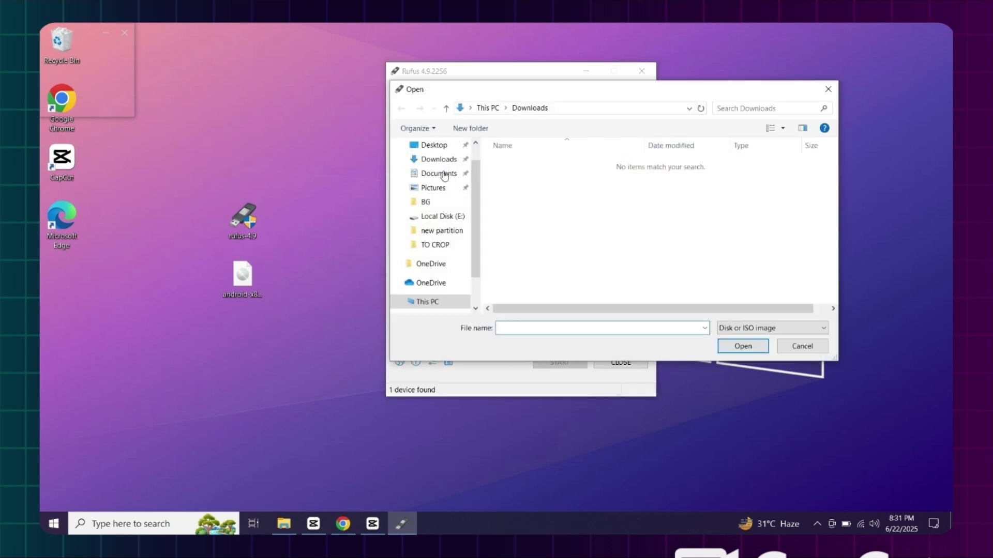
click(434, 145)
click(522, 175)
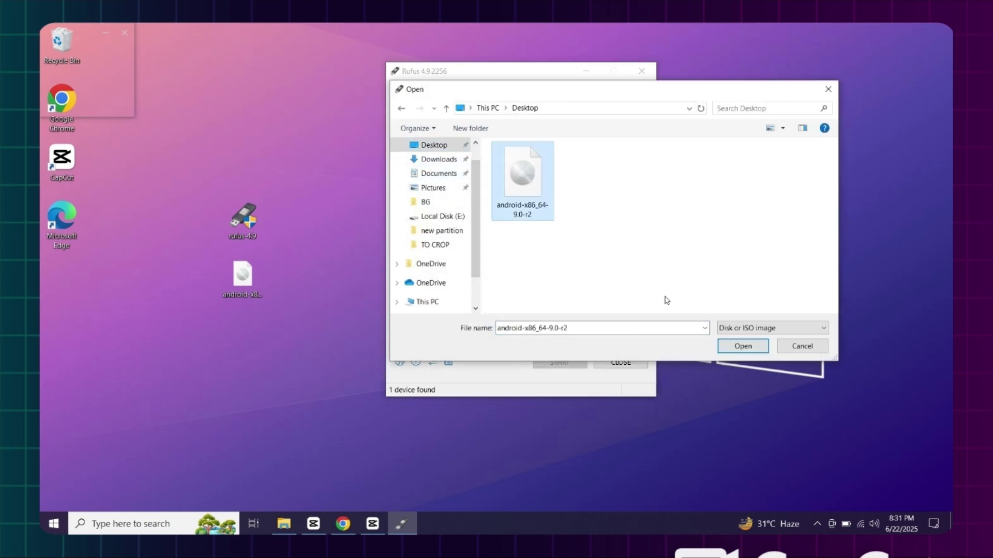
click(740, 347)
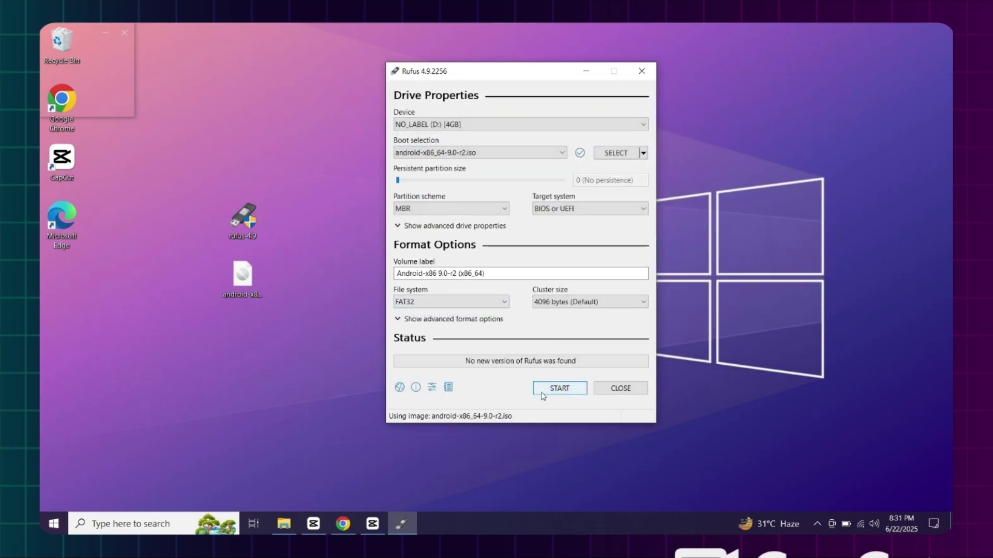
Start writing the image, accepting the ISOHybrid and revoked-bootloader notices and the Grub download.
click(542, 395)
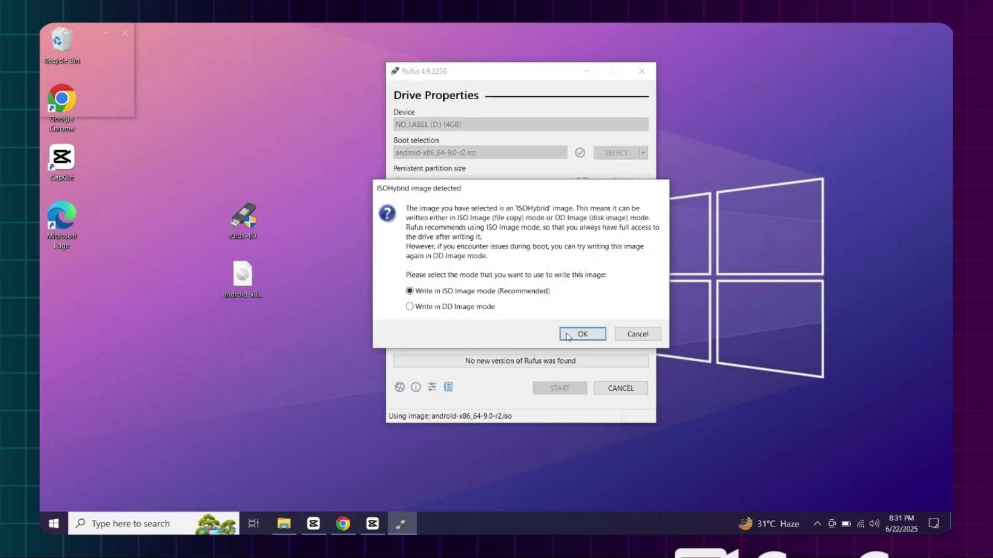
click(567, 336)
click(546, 353)
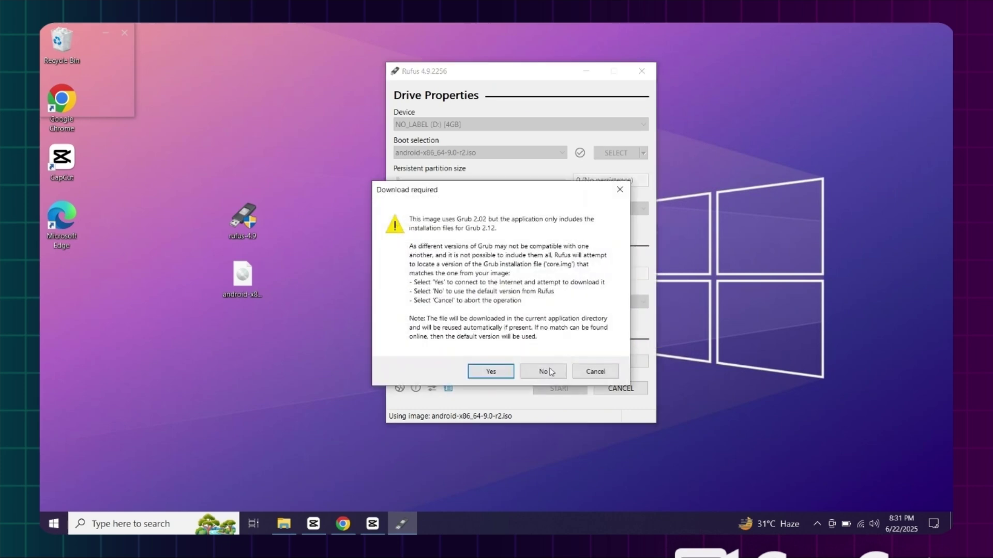
click(497, 371)
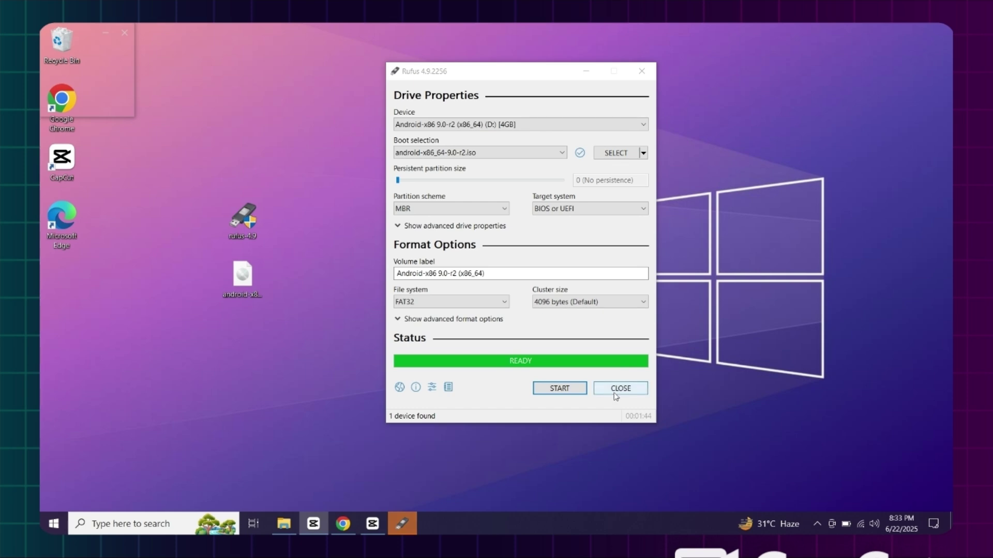
Close Rufus and restart Windows from the Start menu's power options.
click(616, 396)
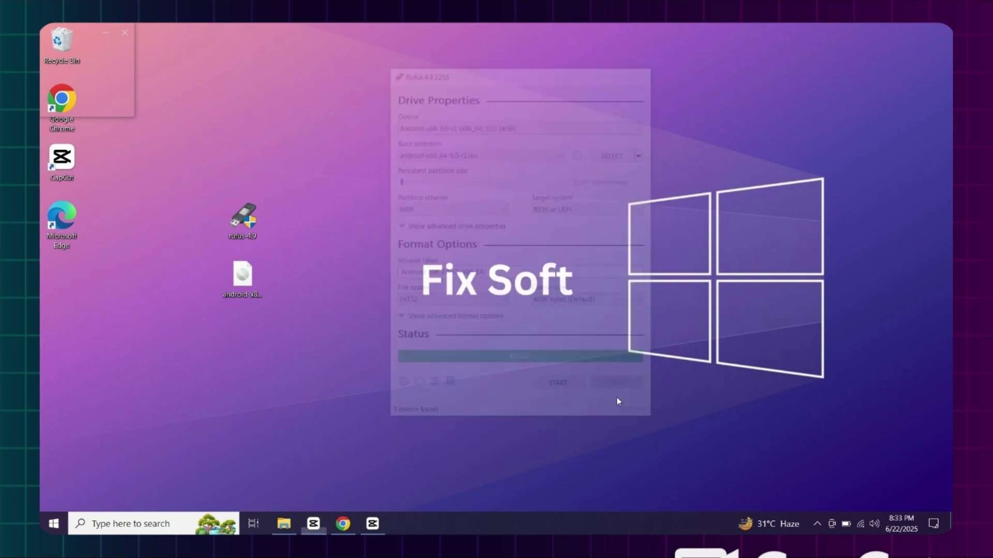
click(54, 524)
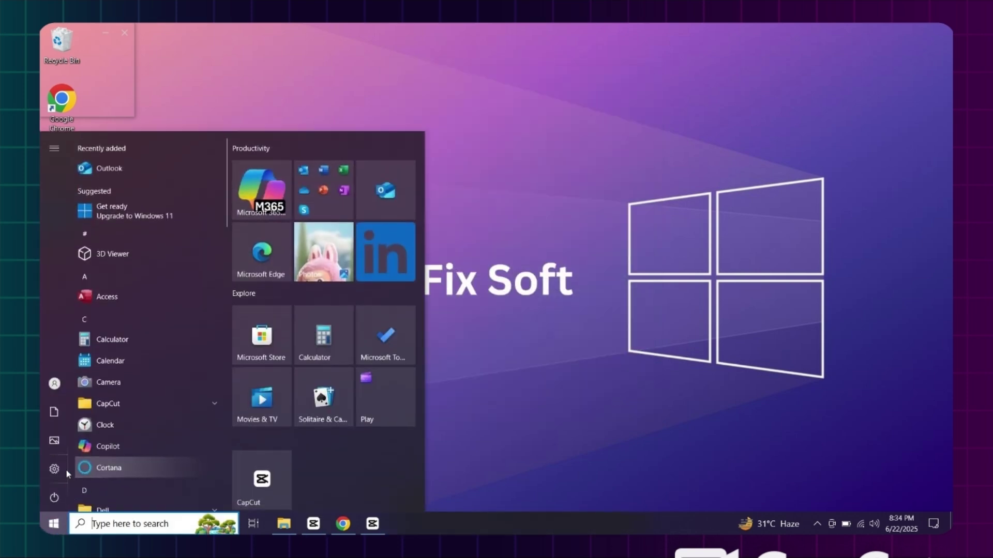
click(59, 491)
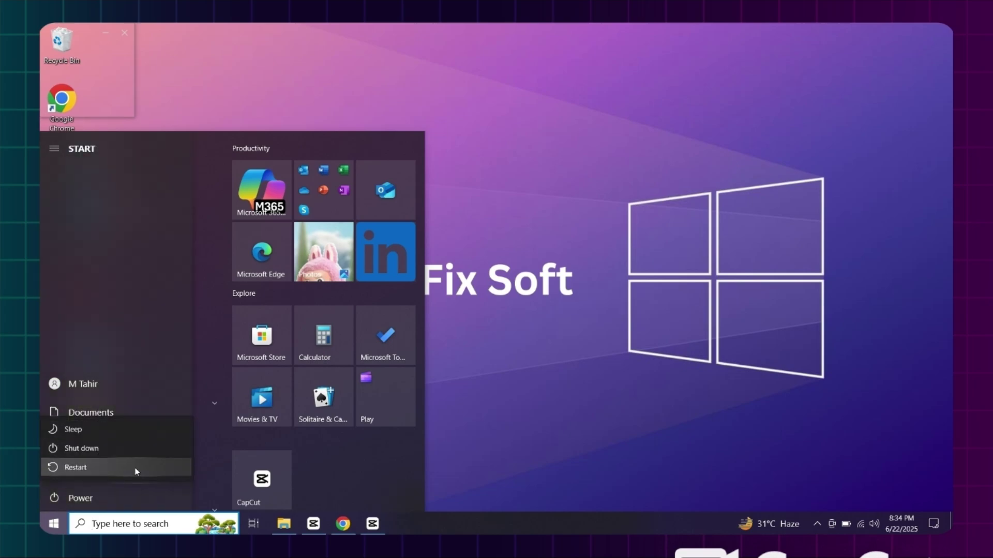
click(139, 473)
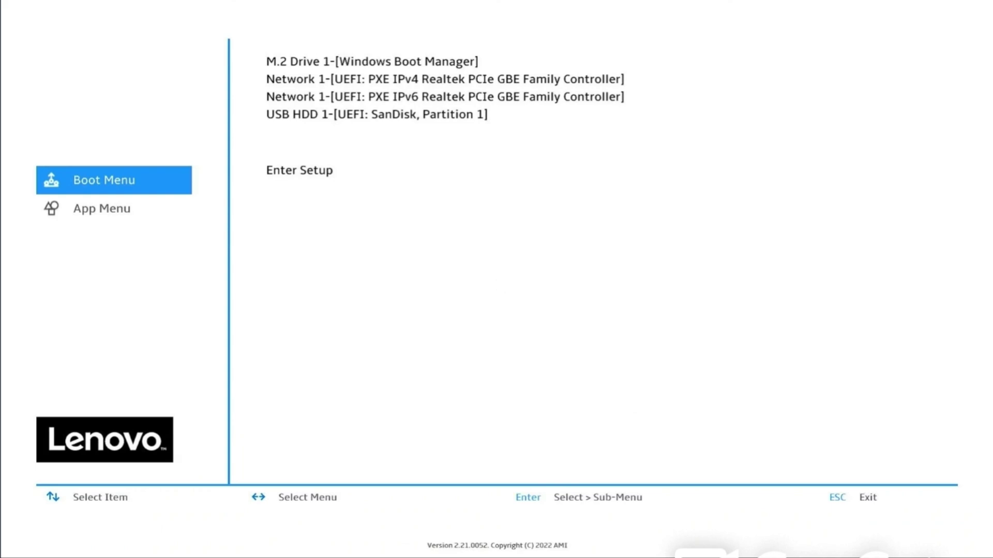
Boot from the USB HDD SanDisk drive into Android-x86 9.0-r2 Installation.
key(Down)
key(Down)
key(Down)
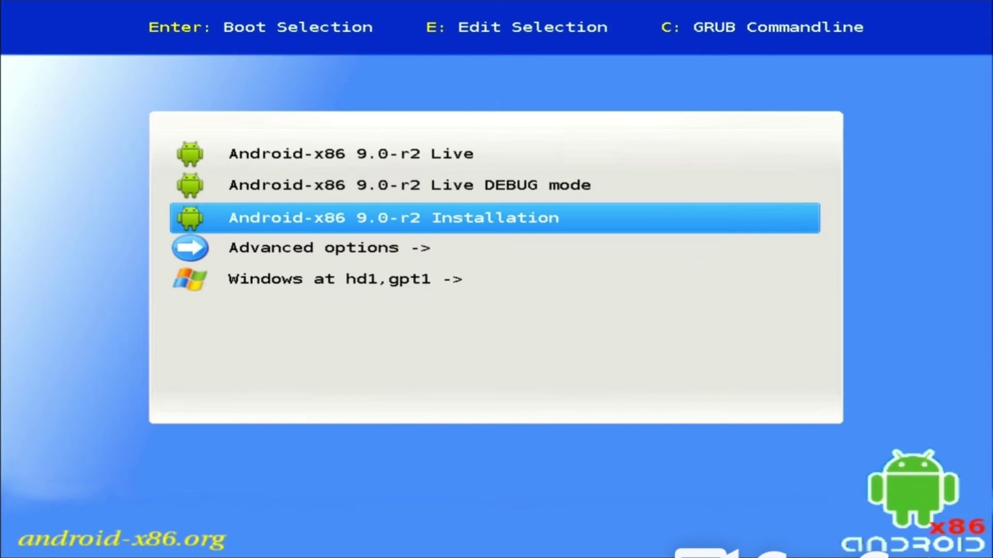
key(Return)
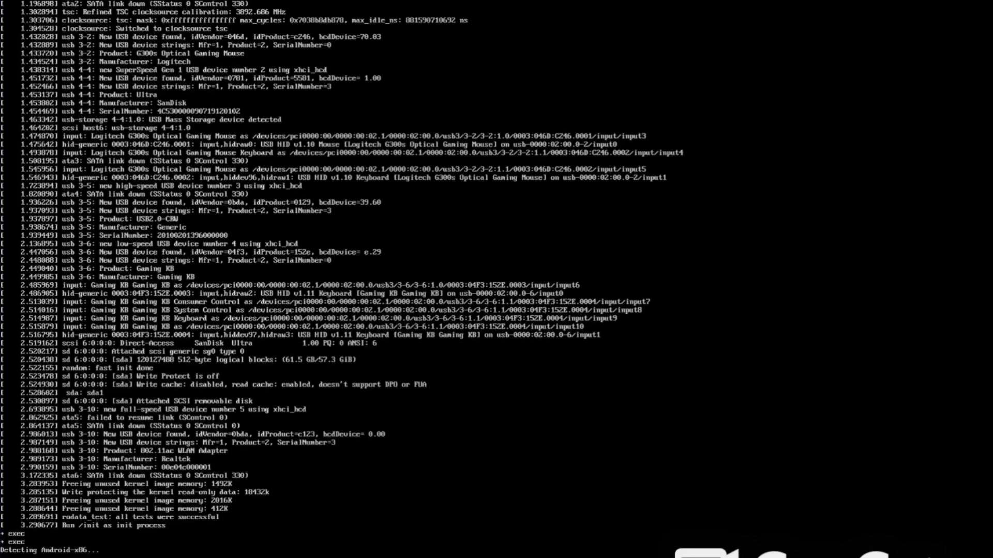
Install to nvme0n1p4, formatting it as ext4 and confirming the format.
key(Down)
key(Down)
key(Down)
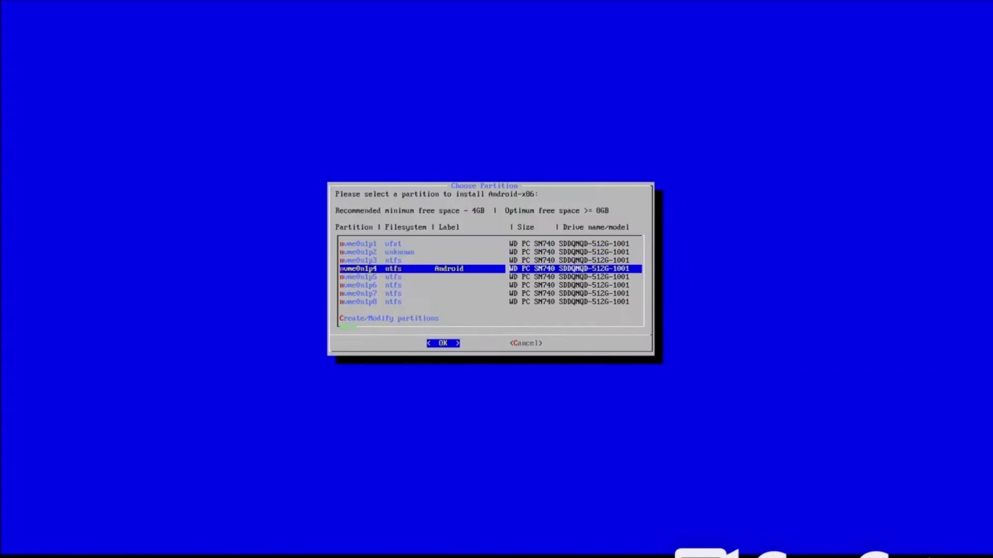
key(Return)
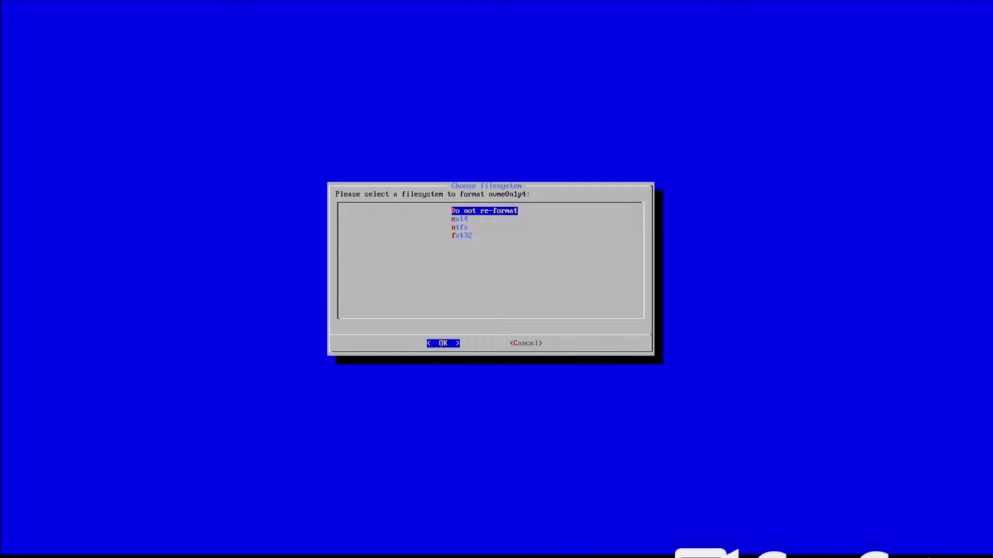
key(Down)
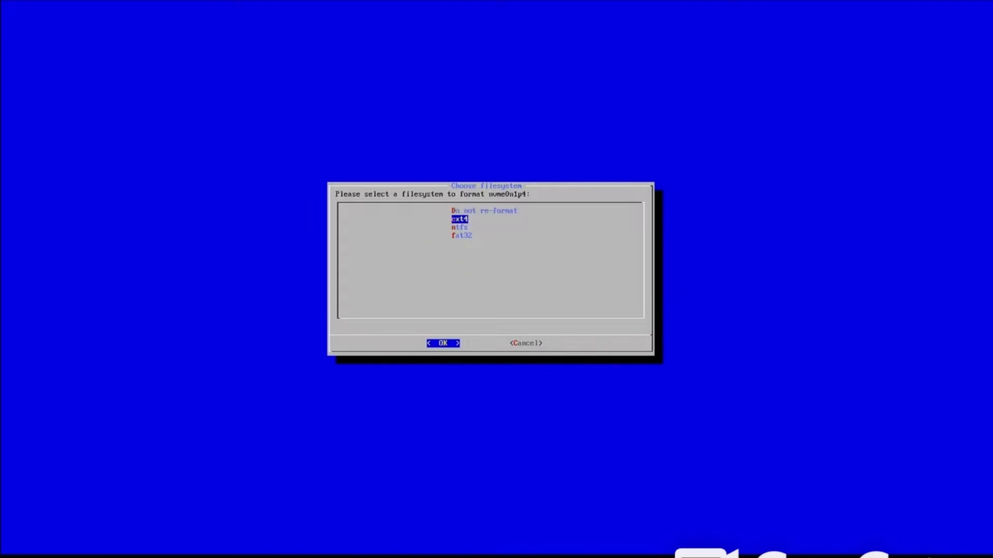
key(Return)
key(Left)
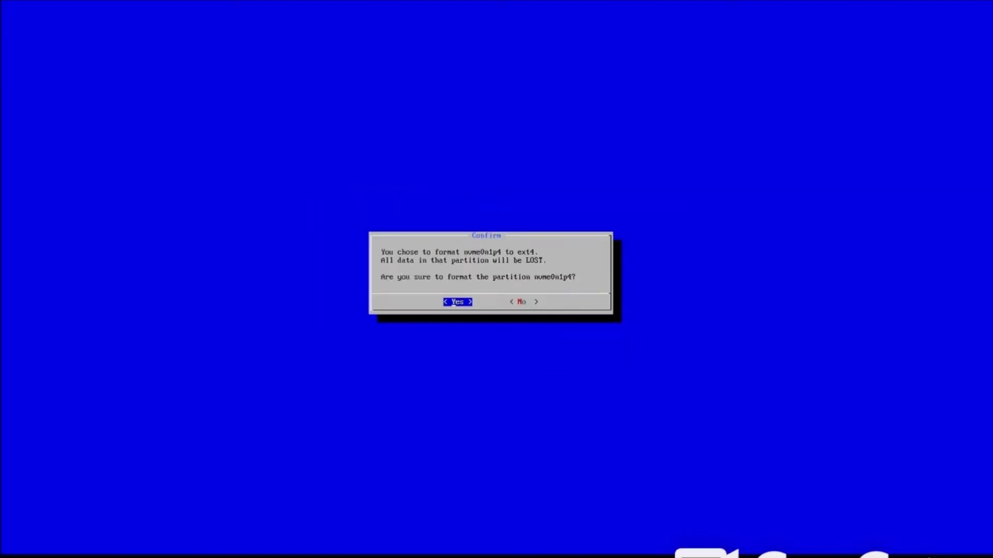
key(Return)
key(Return)
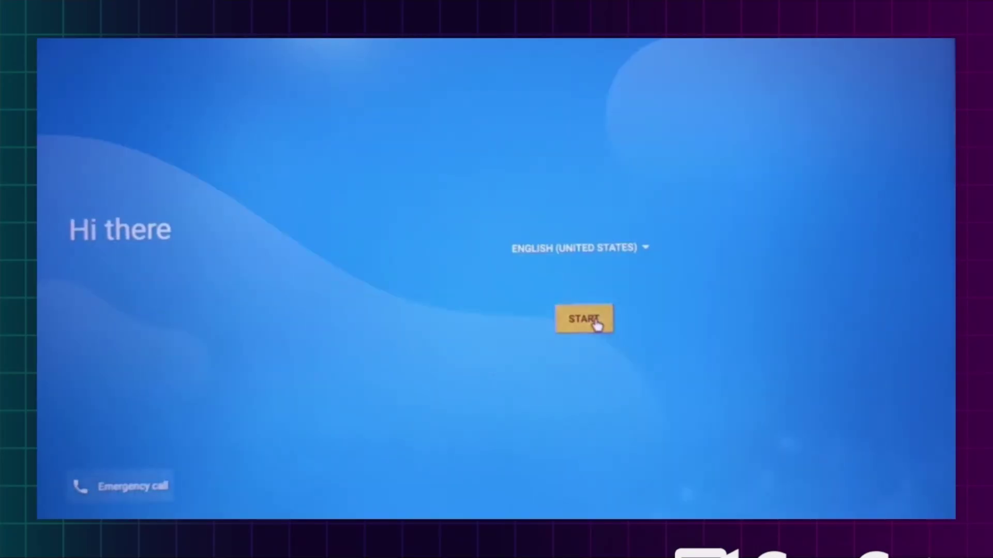
Connect to VirtWifi, skip copying data, keep the date and time, and accept Google services.
click(597, 325)
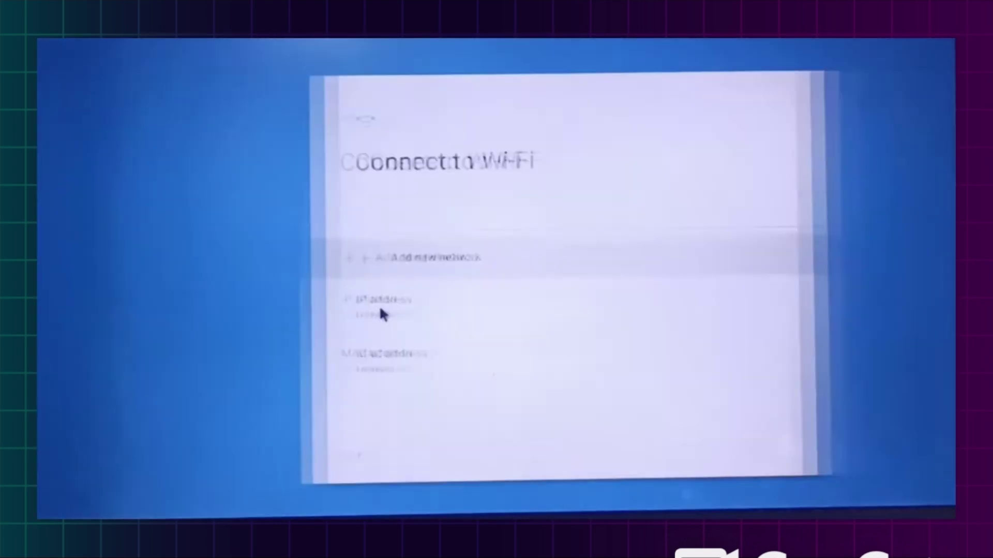
click(380, 305)
click(381, 212)
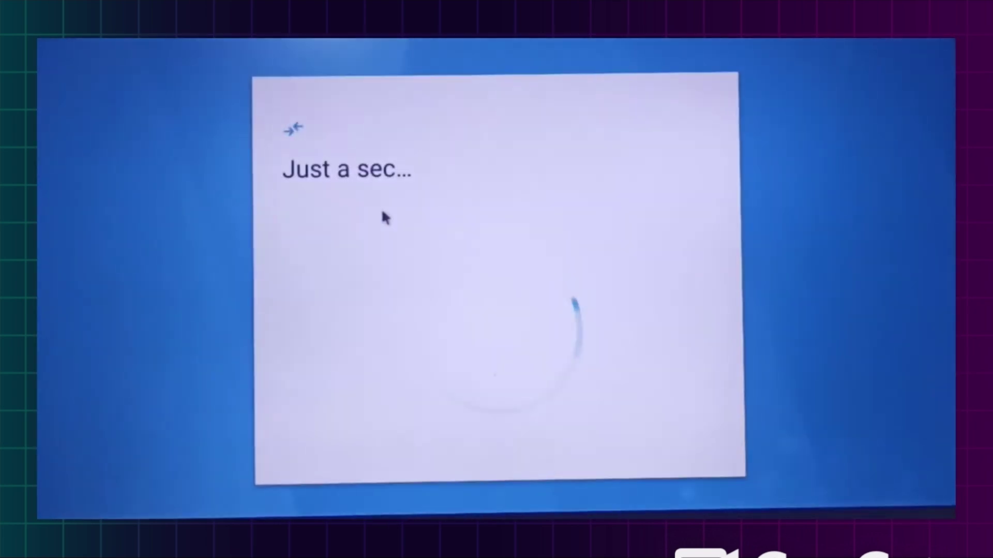
click(325, 450)
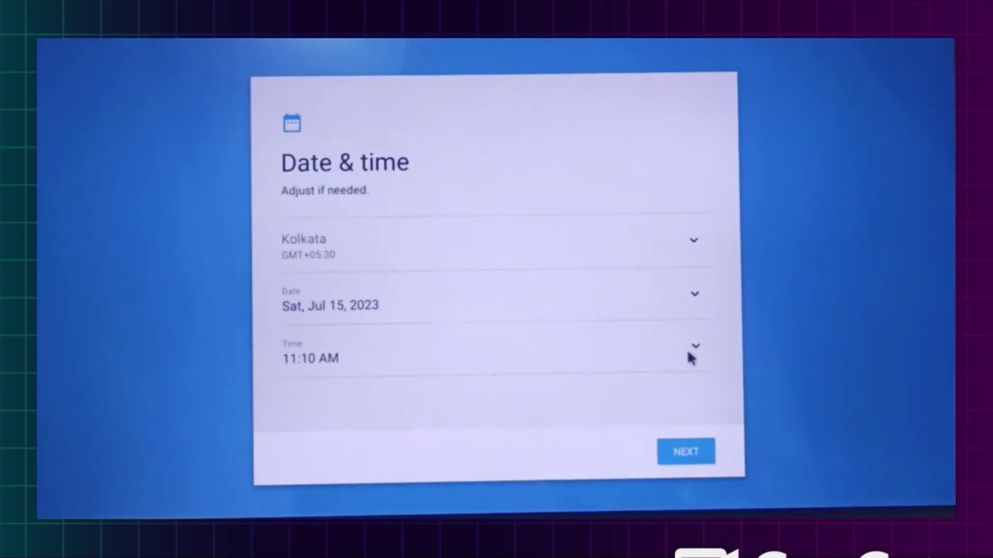
click(690, 451)
click(694, 451)
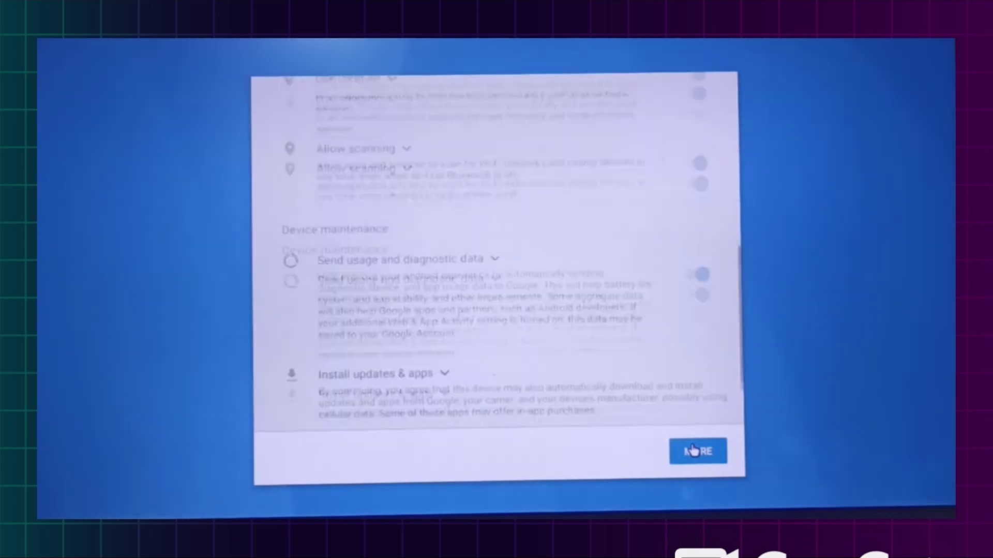
click(699, 456)
Set and confirm a password screen lock, then skip the optional extra setup items.
click(443, 327)
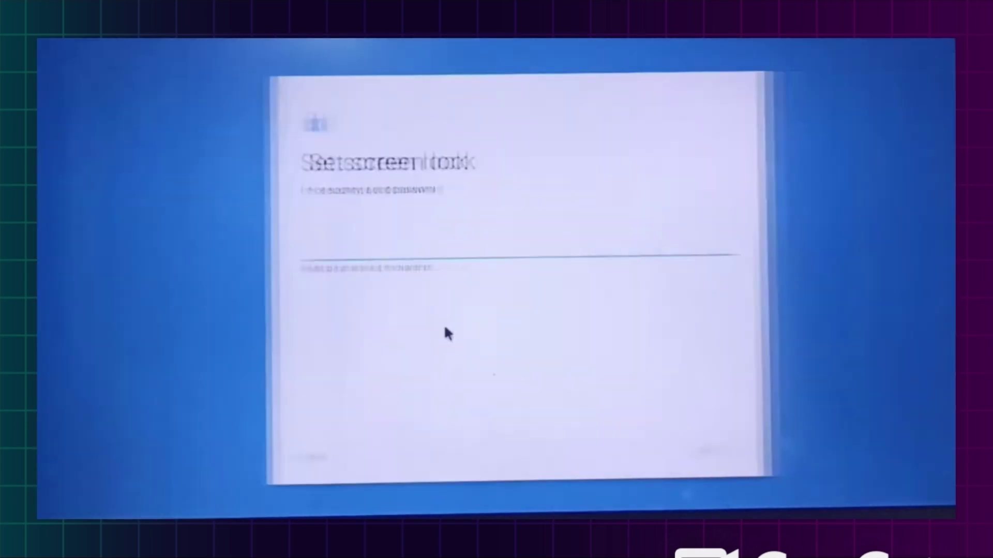
text(1234)
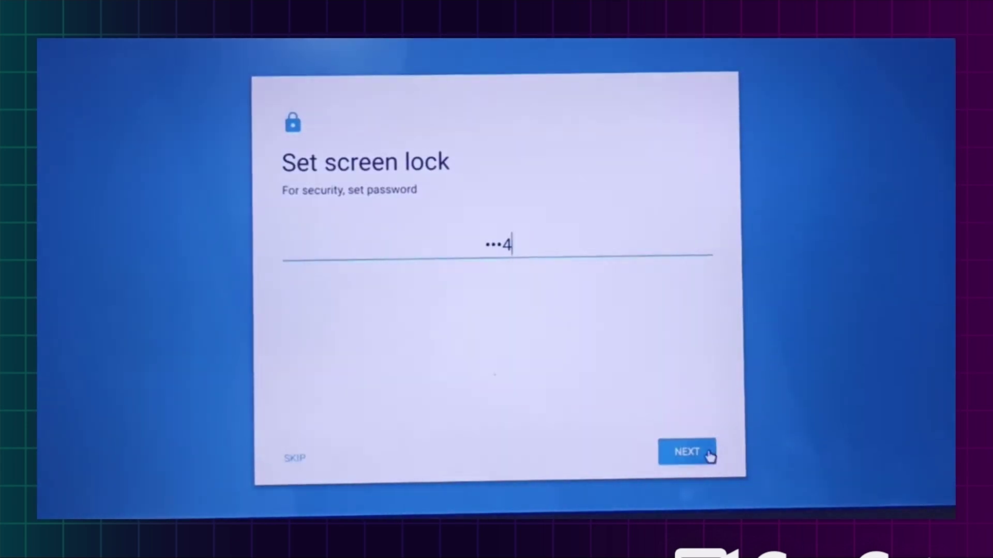
click(704, 451)
text(1234)
click(698, 454)
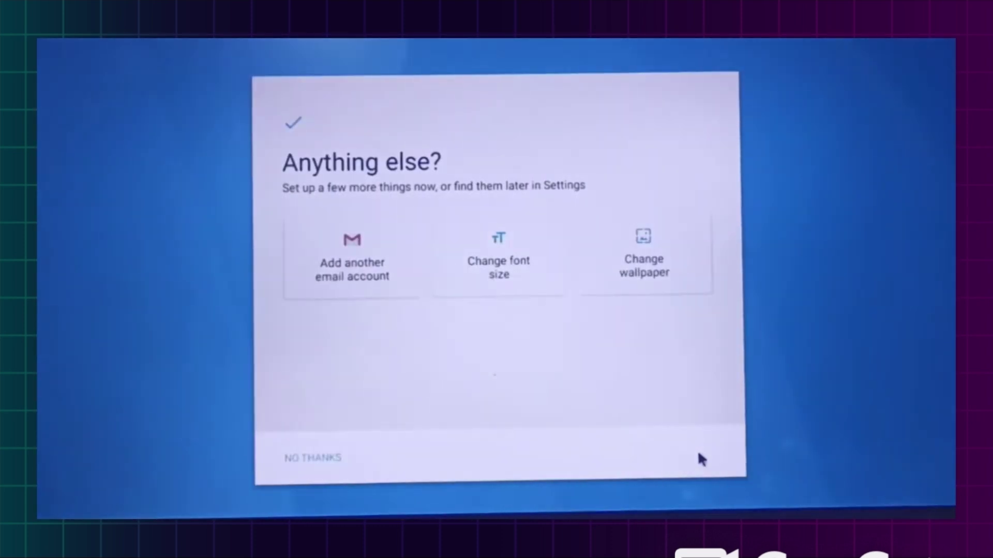
click(328, 465)
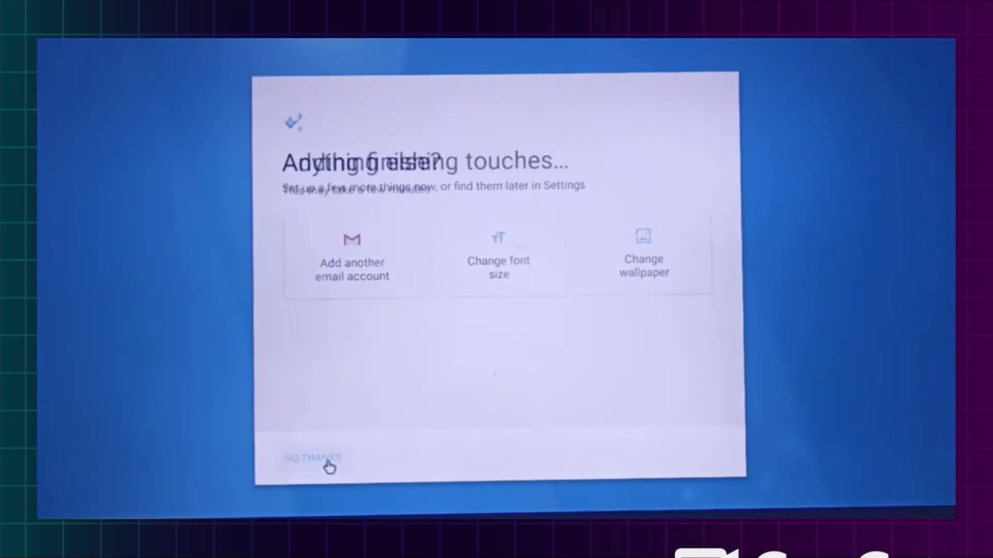